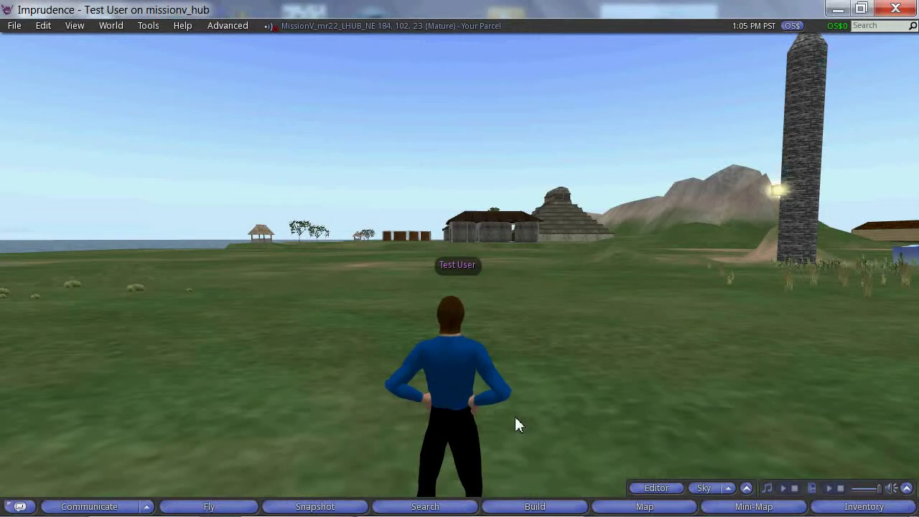
- Rez a wooden cube on the grass beside the avatar and stretch it to 2 × 2 × 2 m
{"action": "left_click", "coordinate": [543, 507]}
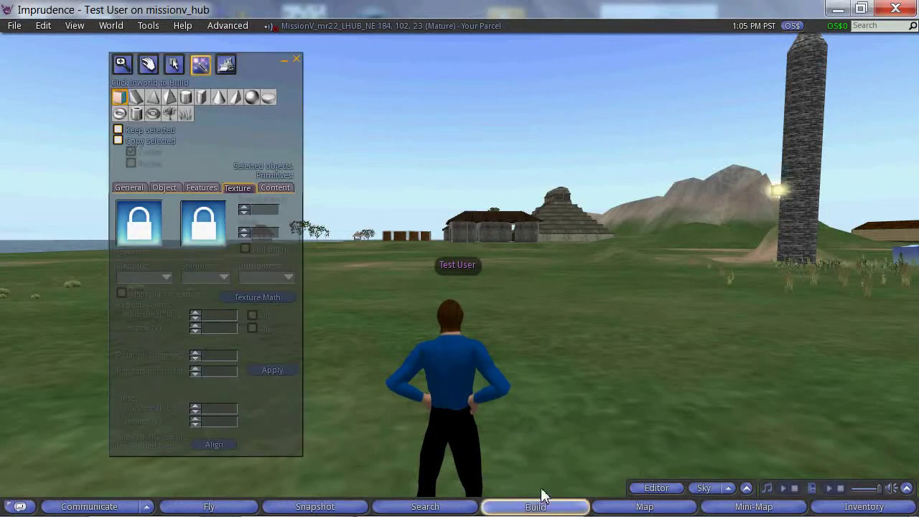
{"action": "left_click", "coordinate": [546, 400]}
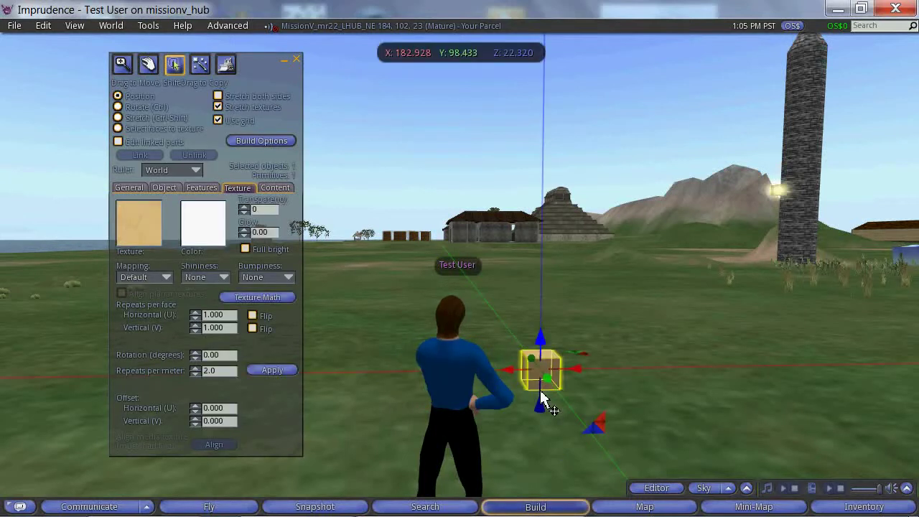
{"action": "key", "text": "ctrl+shift"}
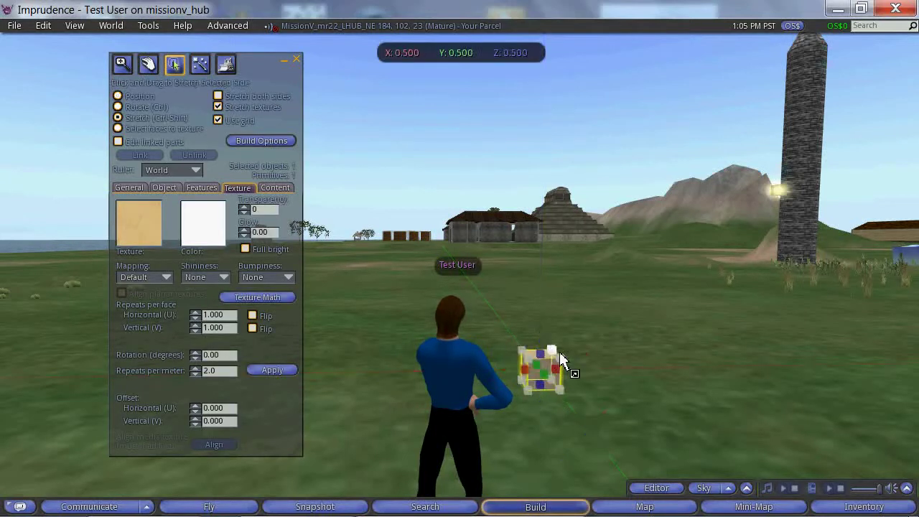
{"action": "left_click_drag", "start_coordinate": [560, 361], "coordinate": [659, 269]}
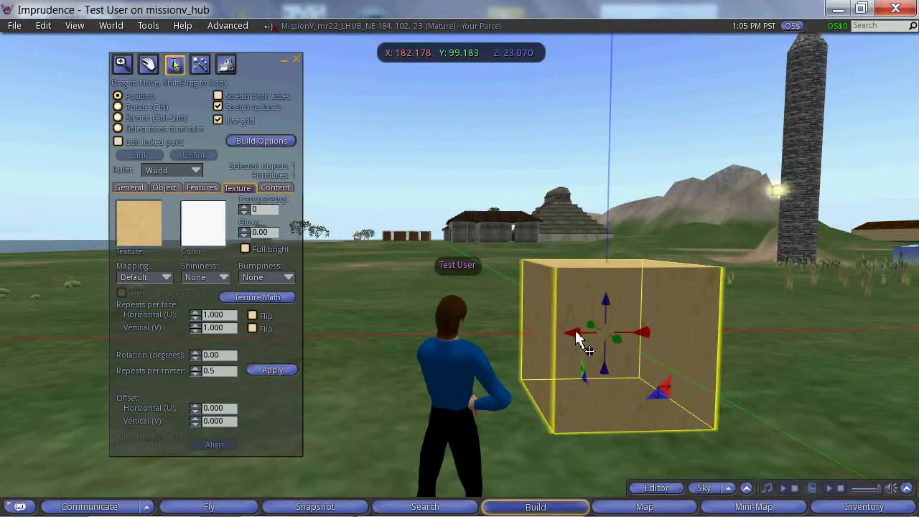
- Orbit and zoom the camera close around the cube, then resume editing it on the Texture tab
{"action": "key", "text": "Escape"}
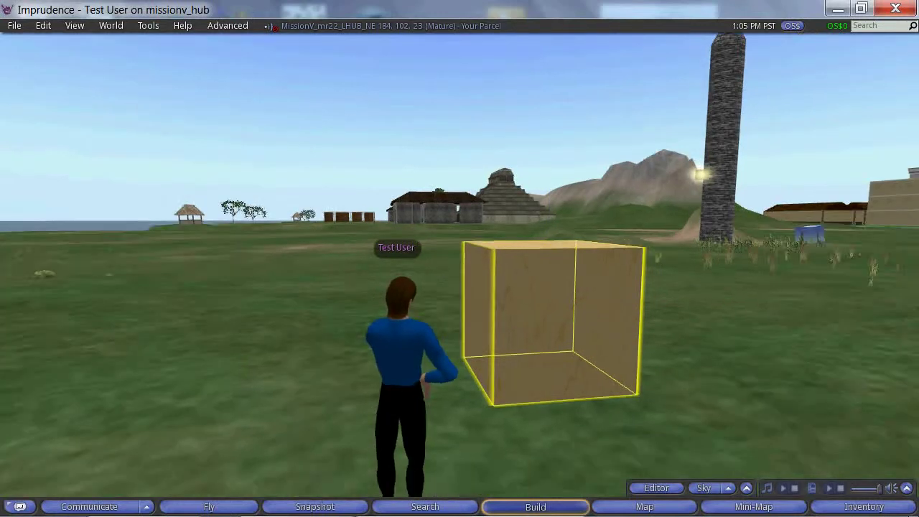
{"action": "key", "text": "ctrl+alt+Left"}
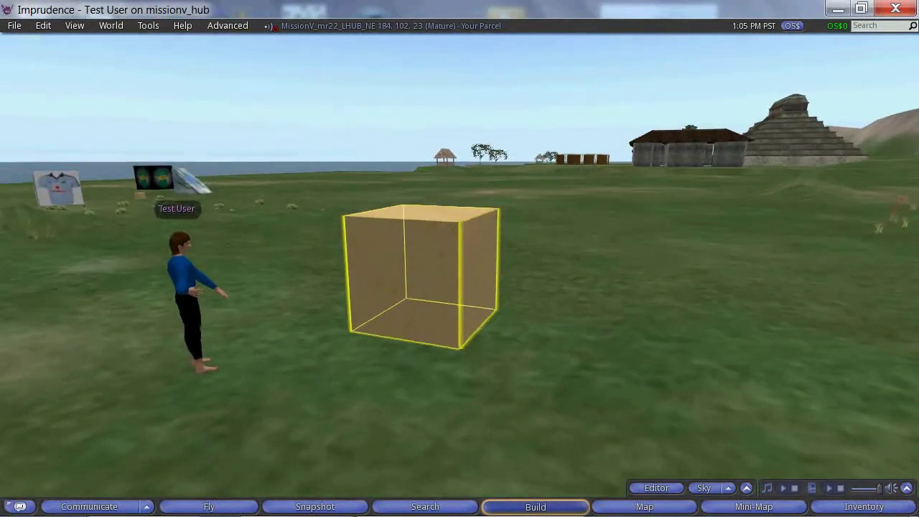
{"action": "key", "text": "ctrl+alt+Left"}
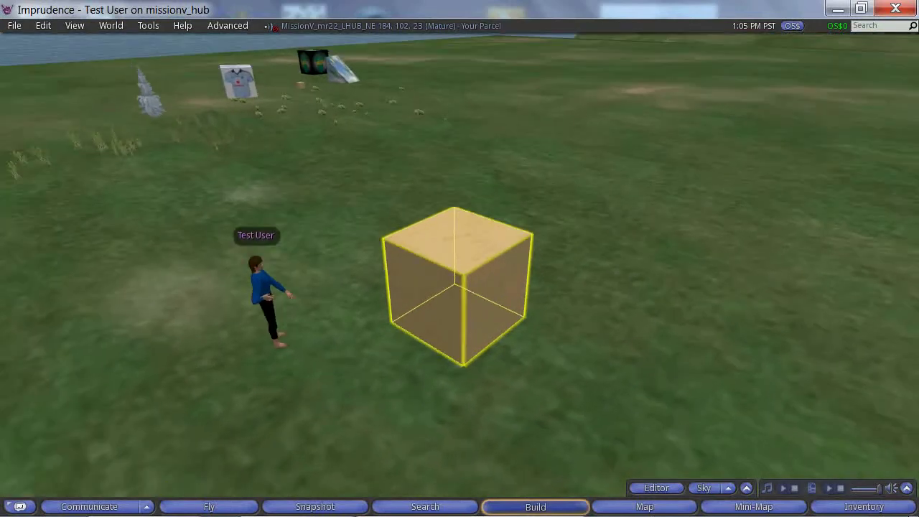
{"action": "key", "text": "ctrl+3"}
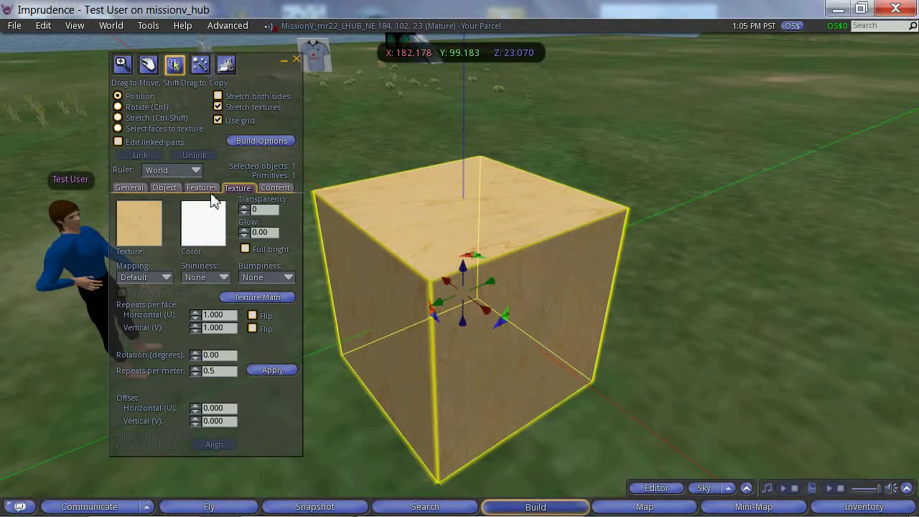
- Switch the Build floater to 'Select faces to texture' and pick the cube's front-right face
{"action": "left_click", "coordinate": [166, 190]}
{"action": "left_click", "coordinate": [230, 186]}
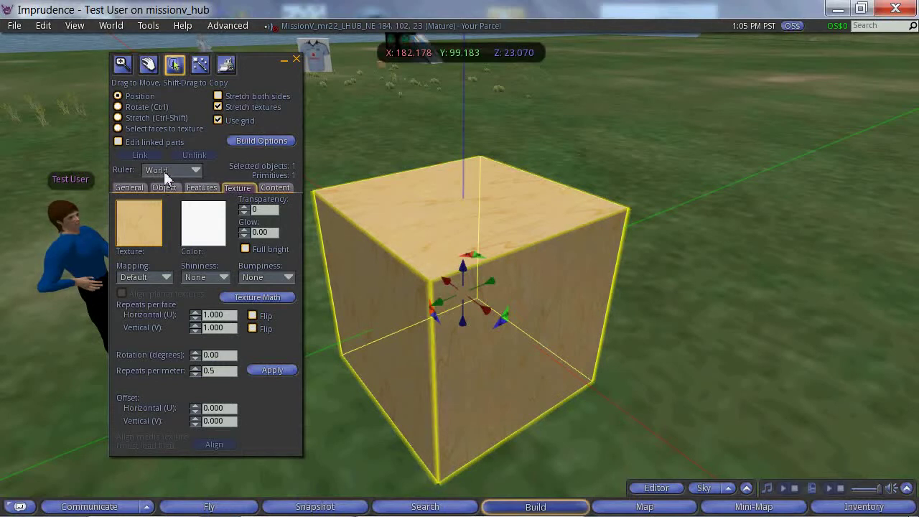
{"action": "left_click", "coordinate": [119, 129]}
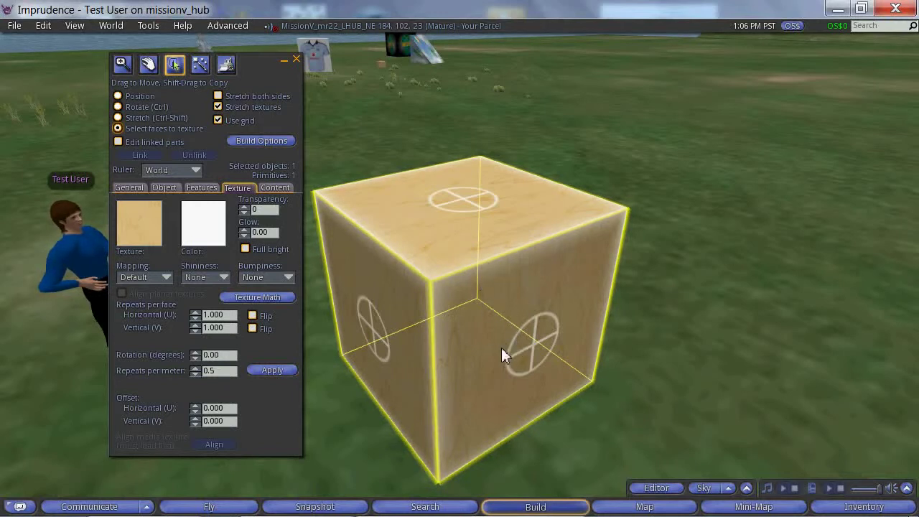
{"action": "left_click", "coordinate": [502, 348]}
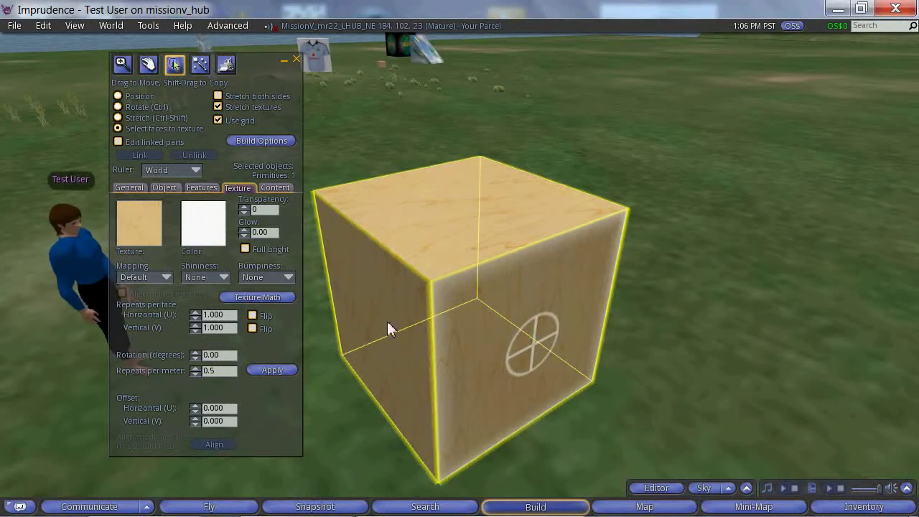
- Apply the 'bricks' texture from OpenSim Library > Texture Library to the front-right face
{"action": "left_click", "coordinate": [146, 237]}
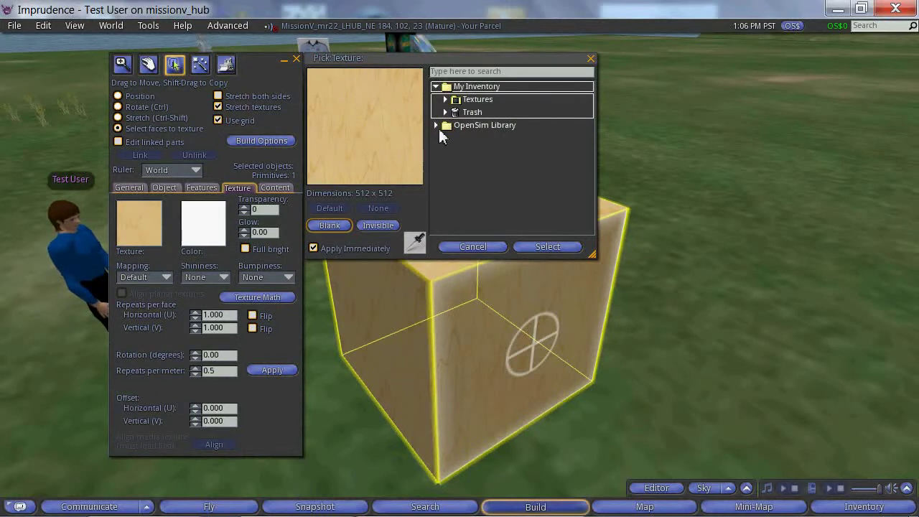
{"action": "left_click", "coordinate": [435, 125]}
{"action": "left_click", "coordinate": [445, 139]}
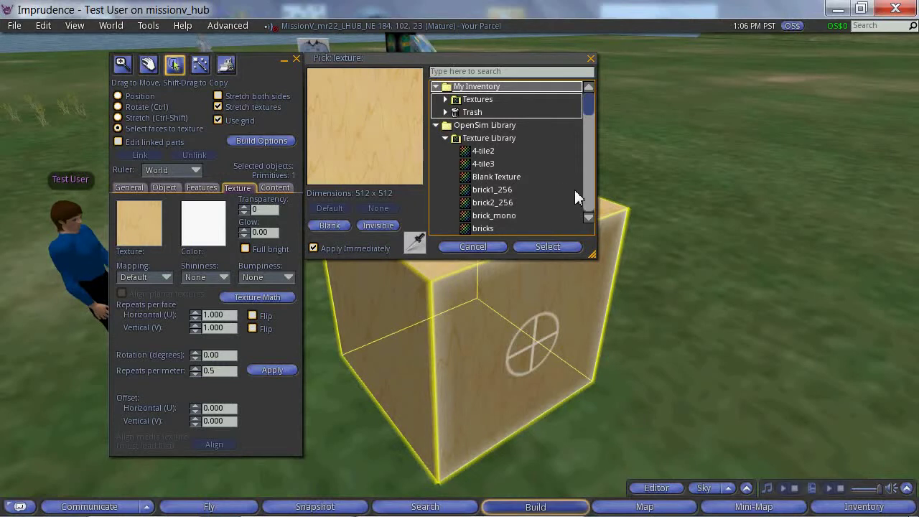
{"action": "left_click", "coordinate": [493, 230]}
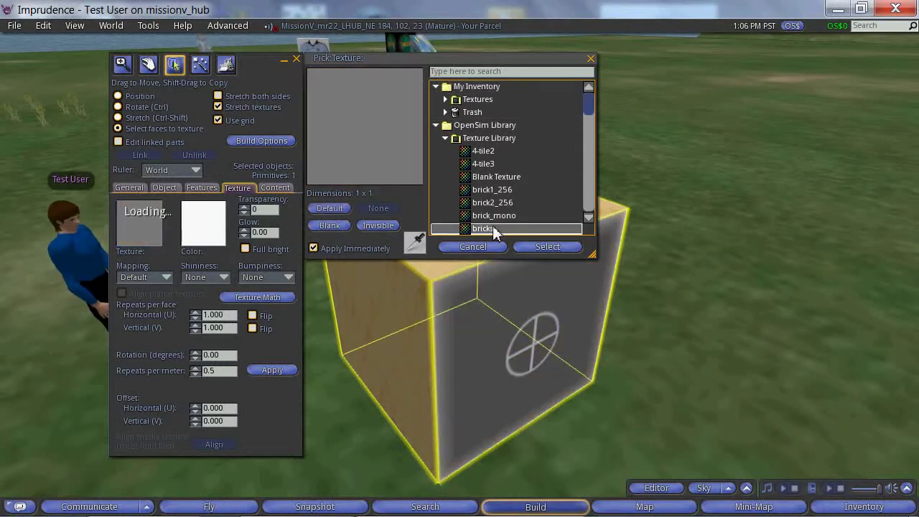
{"action": "left_click", "coordinate": [548, 246]}
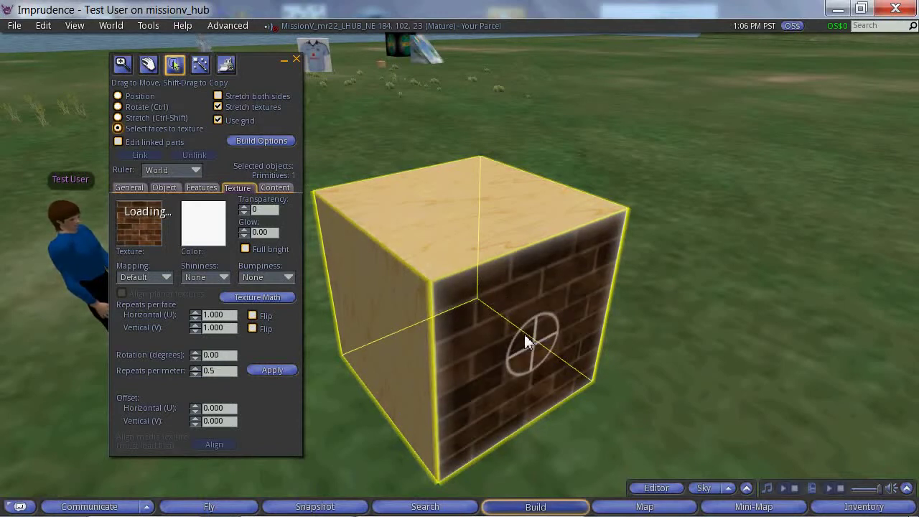
- Select the cube's left face and give it the '4-tile2' library texture
{"action": "left_click", "coordinate": [377, 297]}
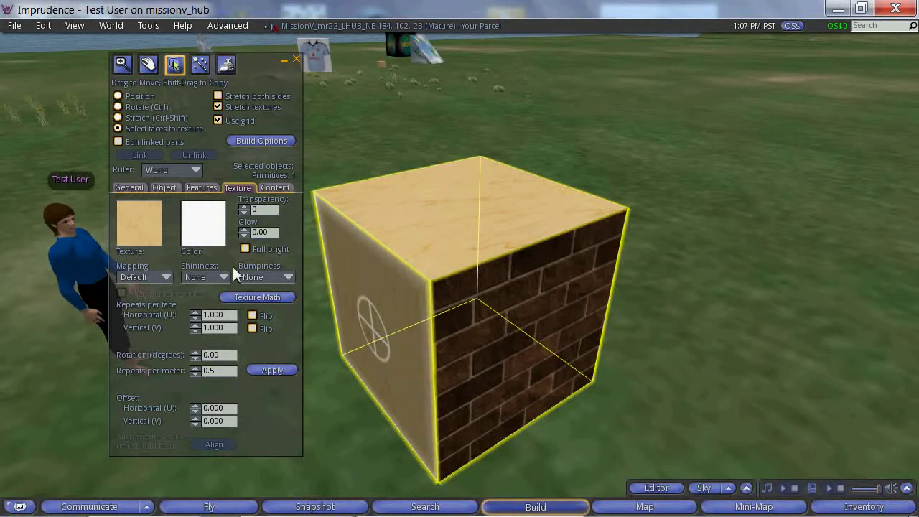
{"action": "left_click", "coordinate": [153, 235]}
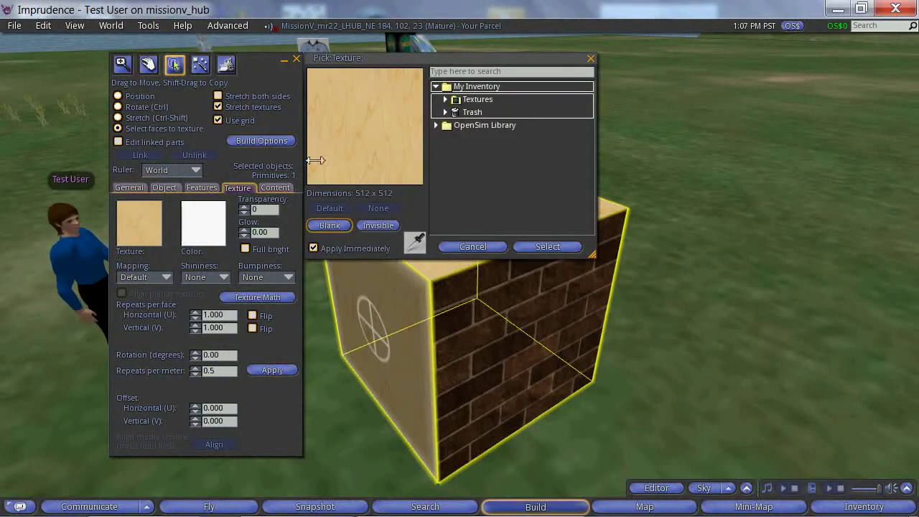
{"action": "left_click", "coordinate": [435, 124]}
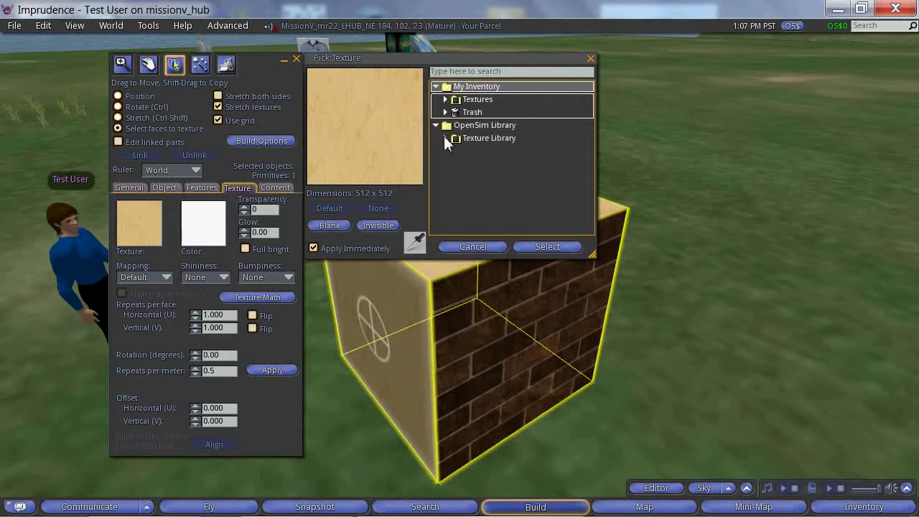
{"action": "left_click", "coordinate": [445, 139]}
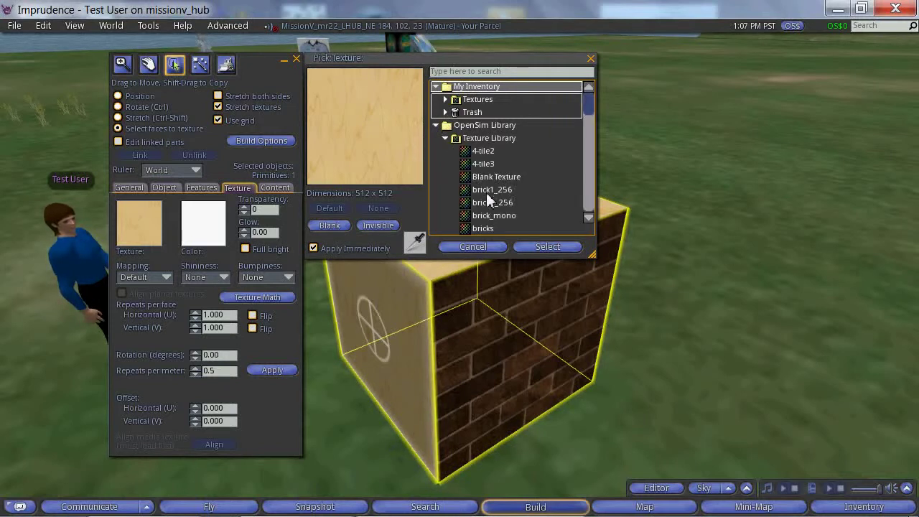
{"action": "left_click", "coordinate": [484, 152]}
{"action": "left_click", "coordinate": [544, 248]}
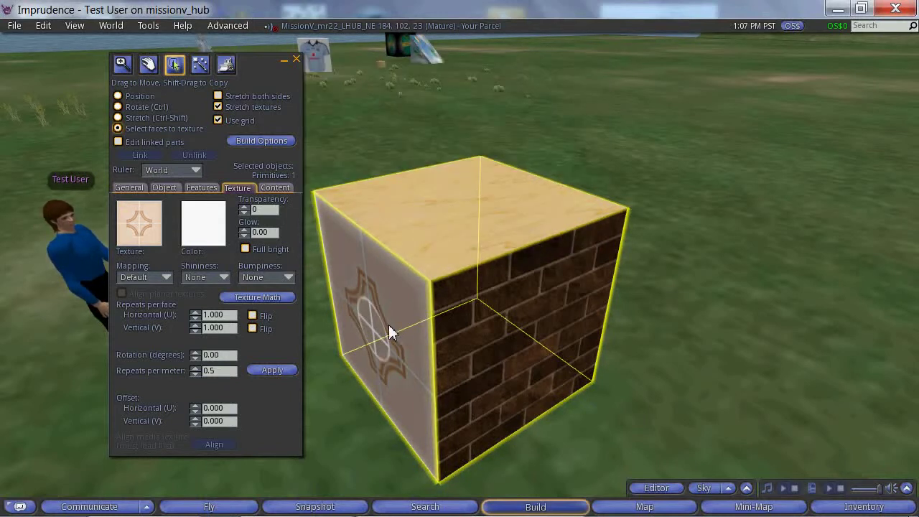
- Select the cube's top face and replace its wood with the 'granite' library texture
{"action": "left_click", "coordinate": [448, 222]}
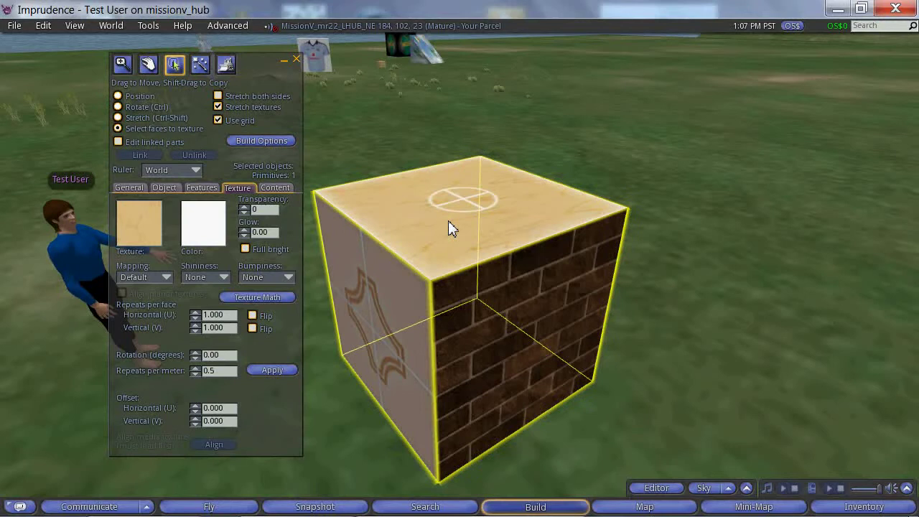
{"action": "left_click", "coordinate": [139, 234]}
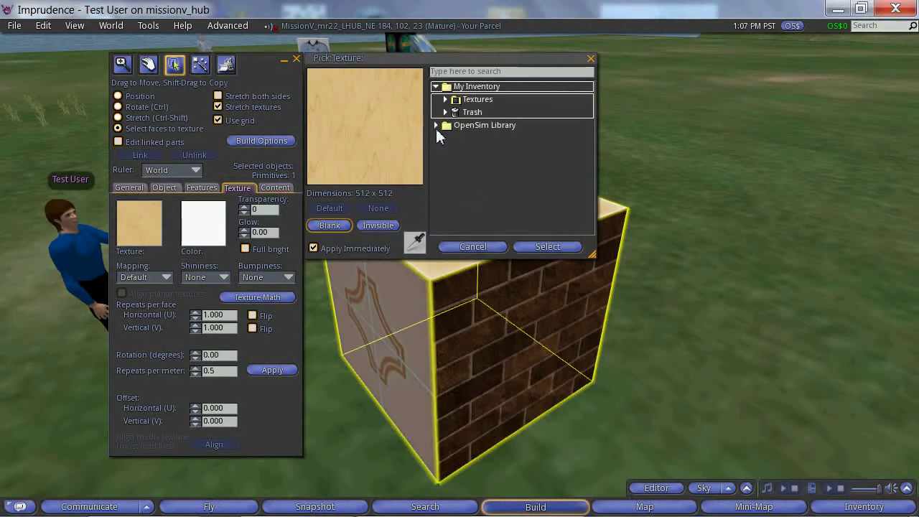
{"action": "left_click", "coordinate": [435, 126]}
{"action": "left_click", "coordinate": [446, 138]}
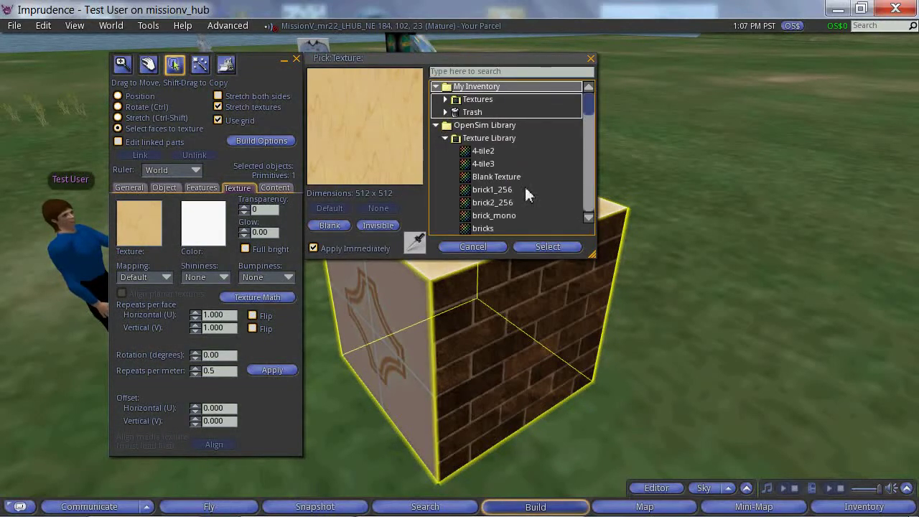
{"action": "left_click", "coordinate": [592, 191]}
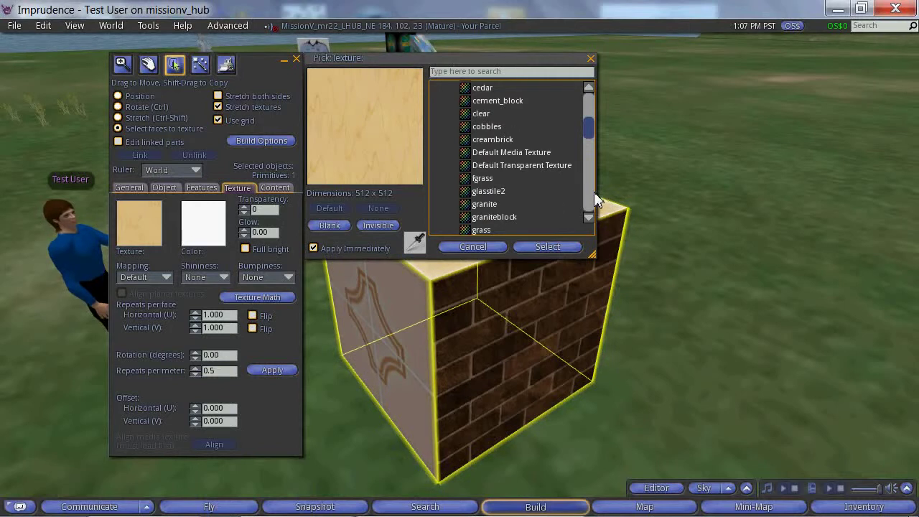
{"action": "left_click", "coordinate": [479, 204]}
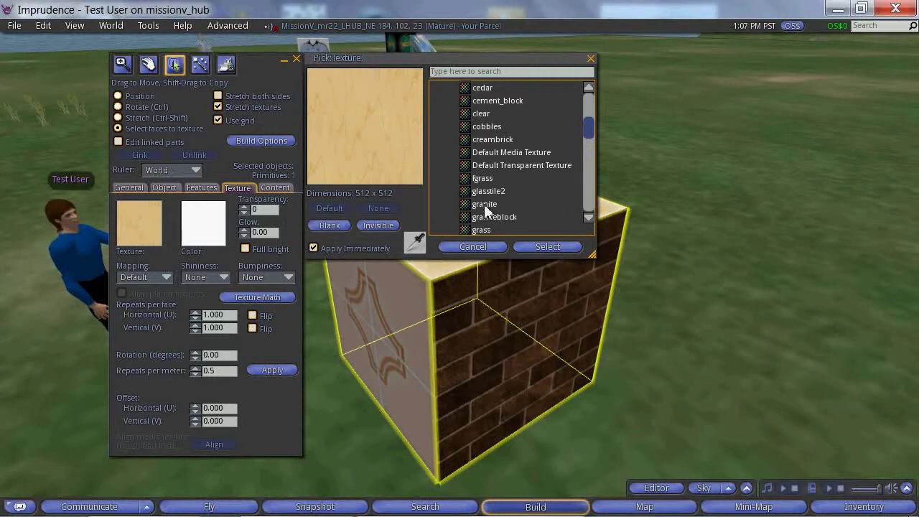
{"action": "left_click", "coordinate": [546, 247]}
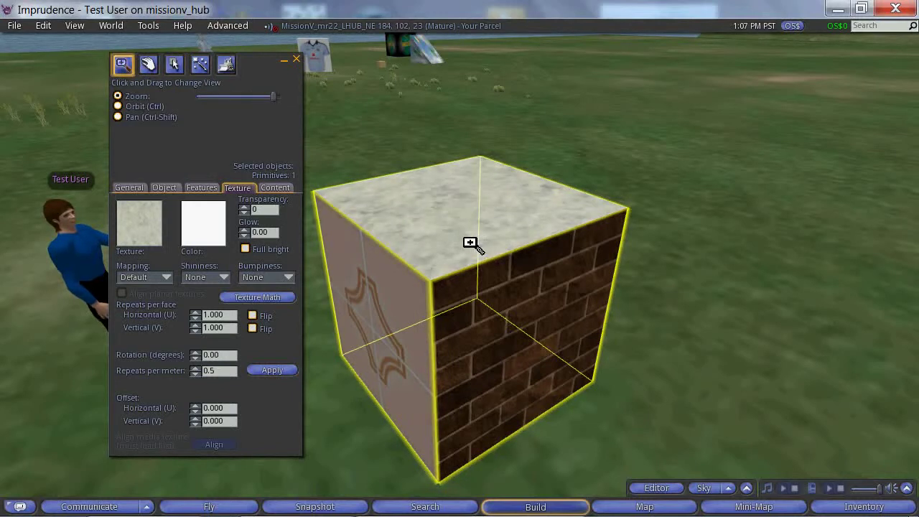
- Leave the build tools and orbit the camera around to the cube's back side
{"action": "key", "text": "Escape"}
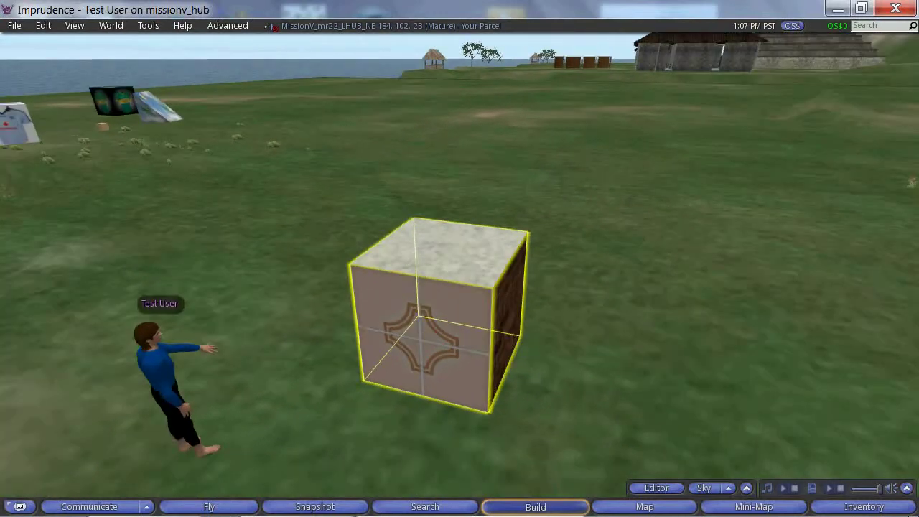
{"action": "left_click", "coordinate": [480, 286]}
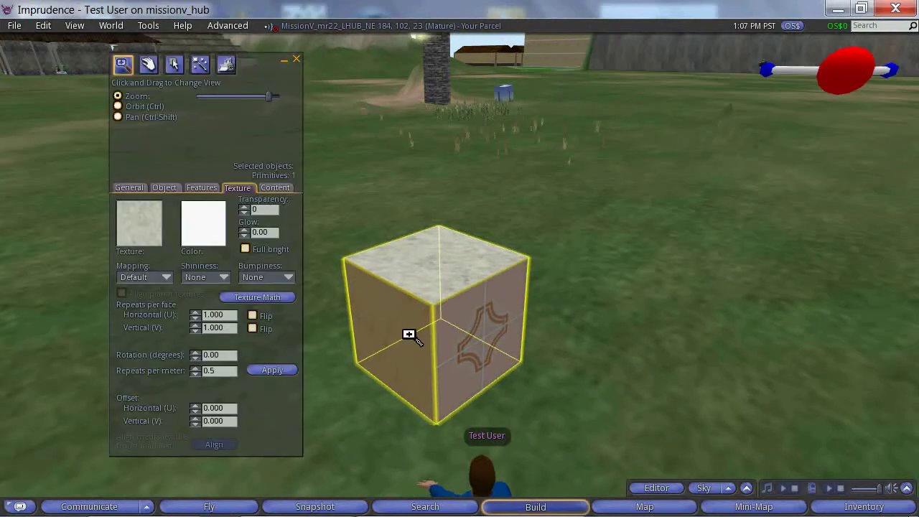
{"action": "key", "text": "Escape"}
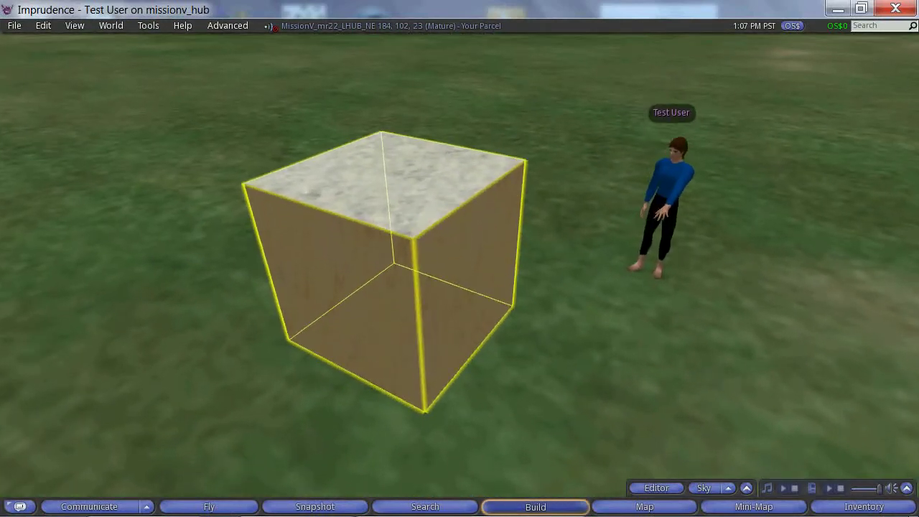
- Enter face-texturing mode and select both of the cube's back wooden faces
{"action": "left_click", "coordinate": [472, 278]}
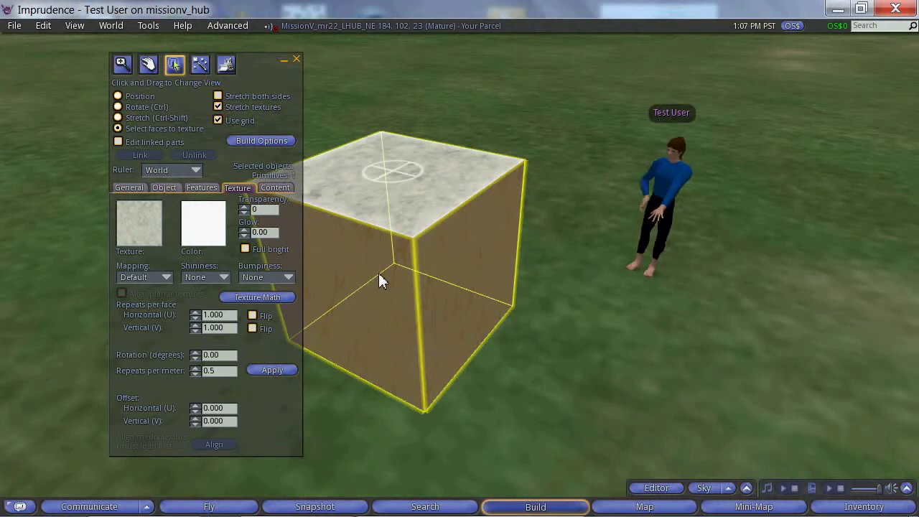
{"action": "left_click", "coordinate": [344, 305]}
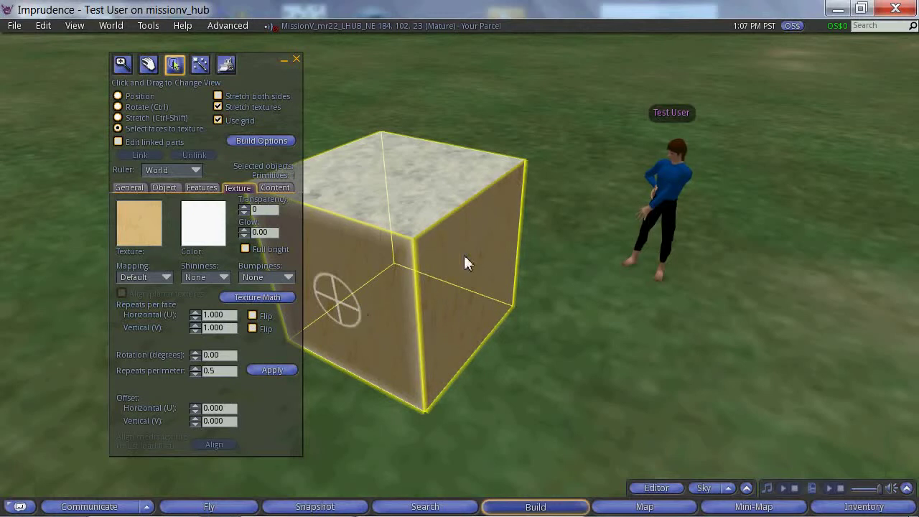
{"action": "left_click", "coordinate": [469, 294], "text": "shift"}
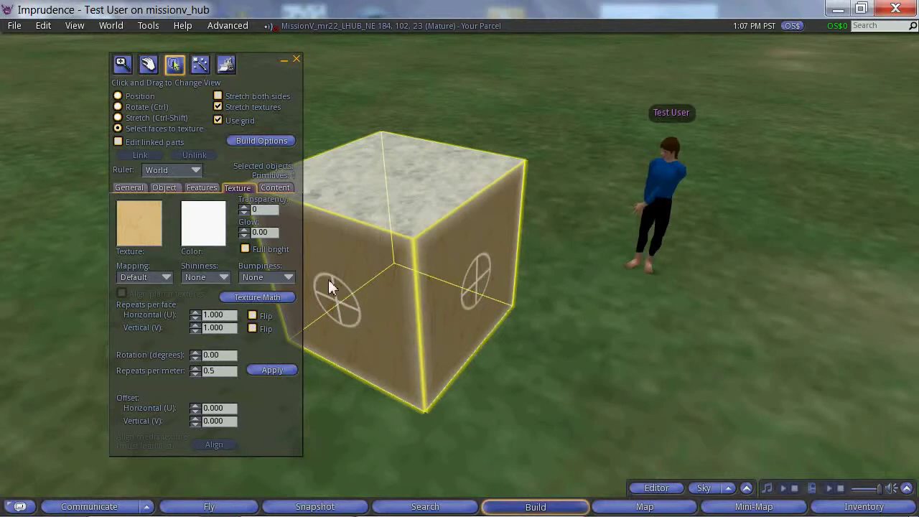
- Apply the 'mahogany' texture from the OpenSim Texture Library to both selected back faces
{"action": "left_click", "coordinate": [148, 238]}
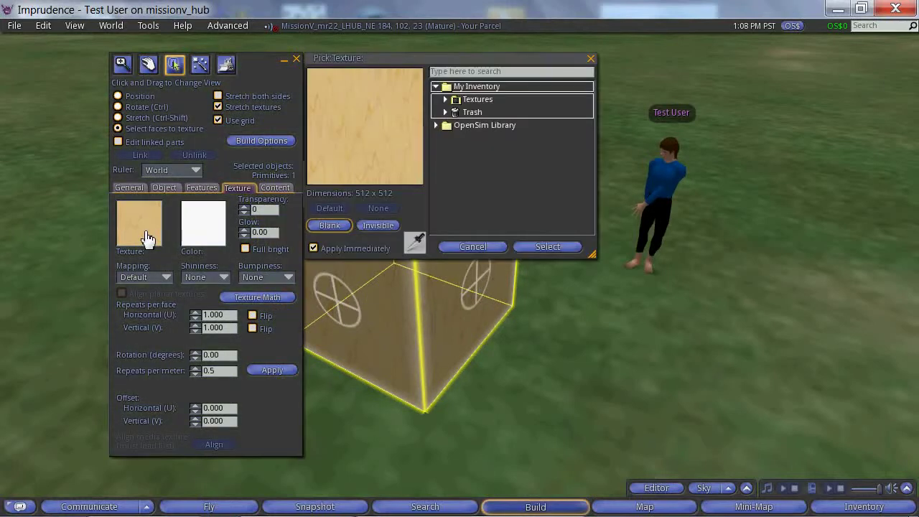
{"action": "left_click", "coordinate": [435, 125]}
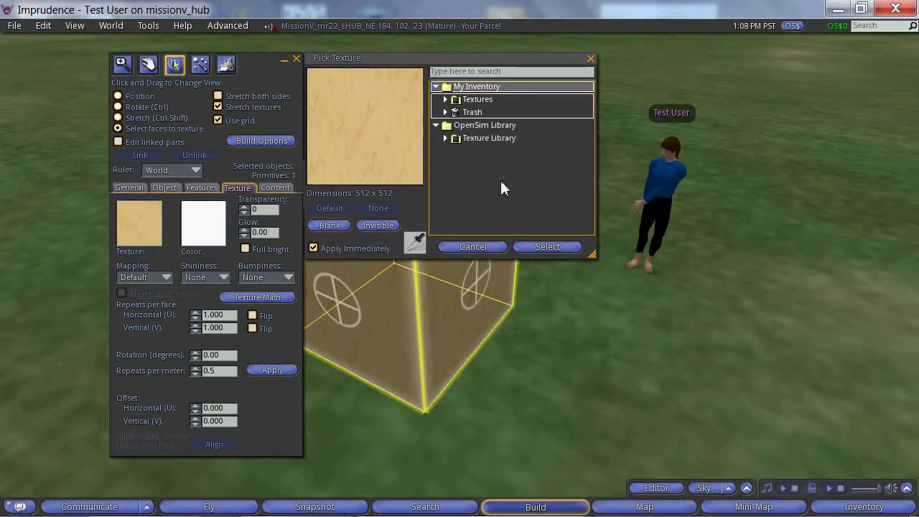
{"action": "left_click", "coordinate": [446, 139]}
{"action": "left_click", "coordinate": [589, 201]}
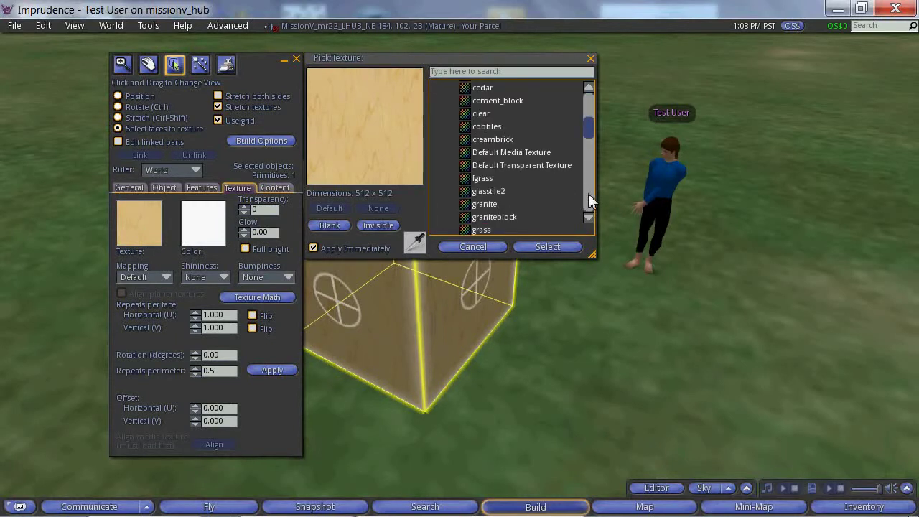
{"action": "left_click", "coordinate": [591, 193]}
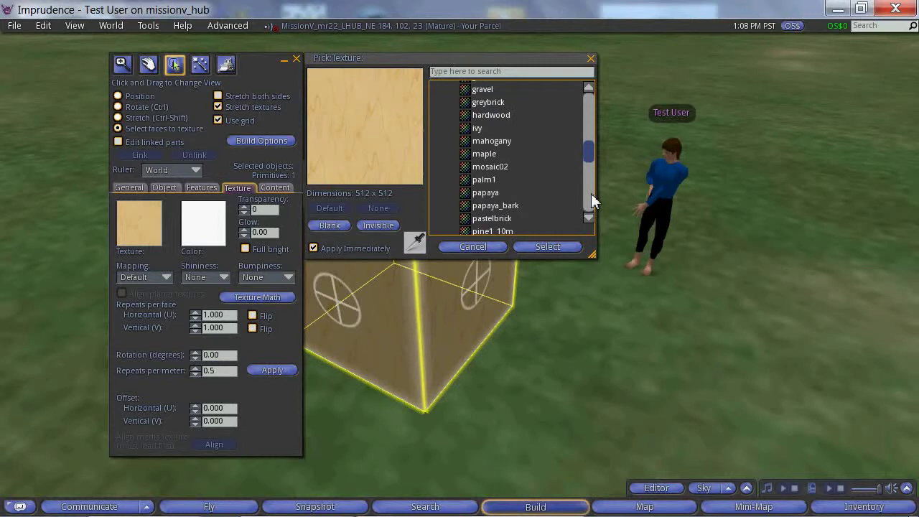
{"action": "left_click", "coordinate": [503, 142]}
{"action": "left_click", "coordinate": [557, 248]}
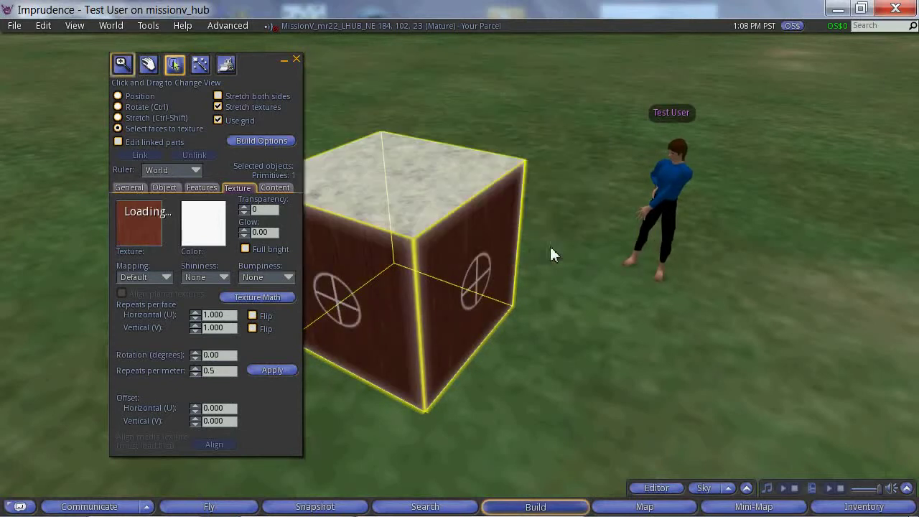
- Close the Build floater and orbit around the finished cube to inspect all its textured faces
{"action": "left_click", "coordinate": [296, 59]}
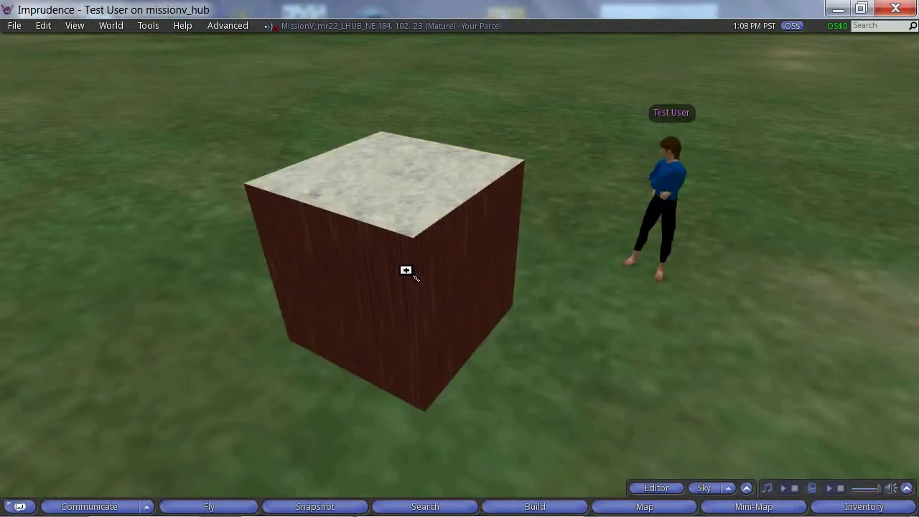
{"action": "left_click_drag", "start_coordinate": [407, 269], "coordinate": [478, 270], "text": "alt"}
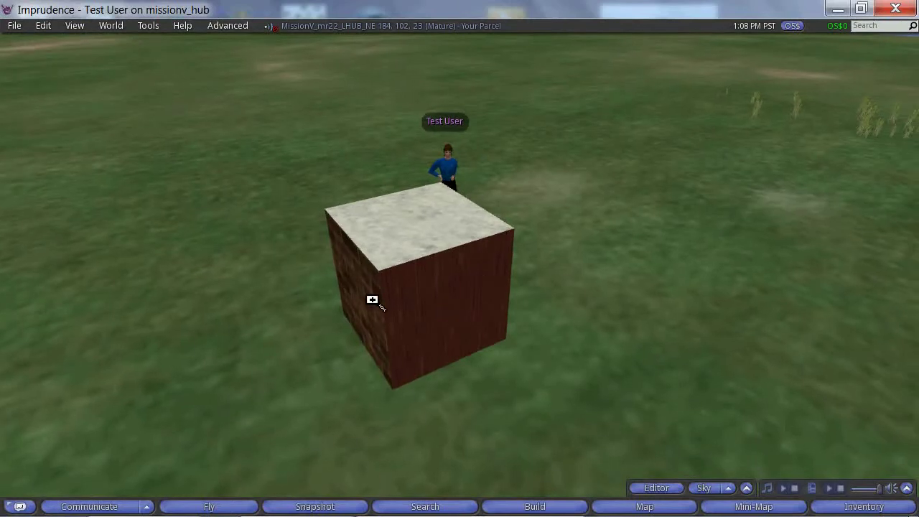
{"action": "left_click_drag", "start_coordinate": [371, 300], "coordinate": [468, 273], "text": "alt"}
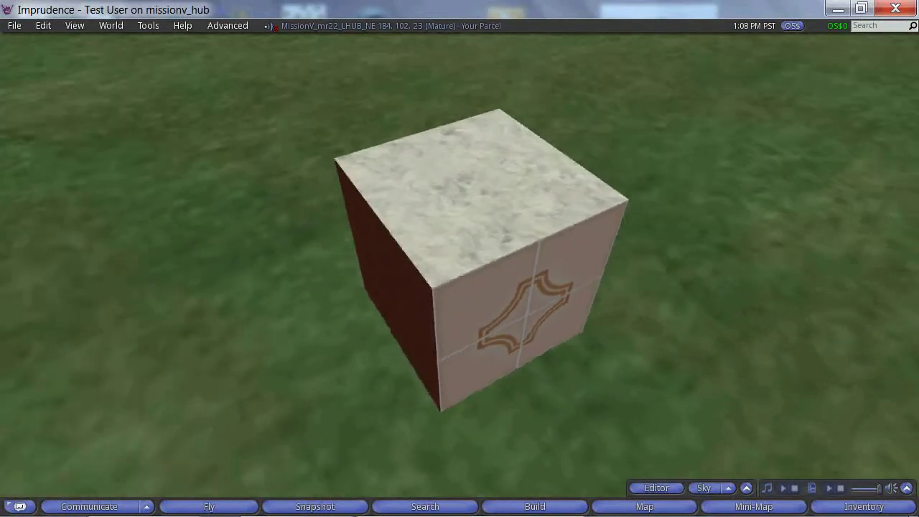